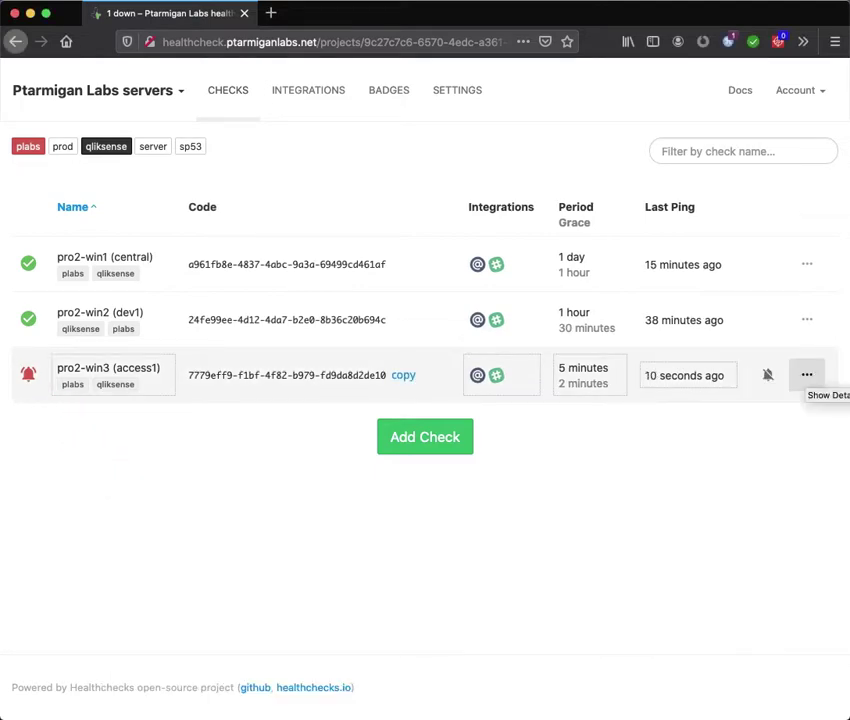
- Open the details of the pro2-win3 (access1) check and review its current status, schedule, event log and notification methods
left_click(807, 375)
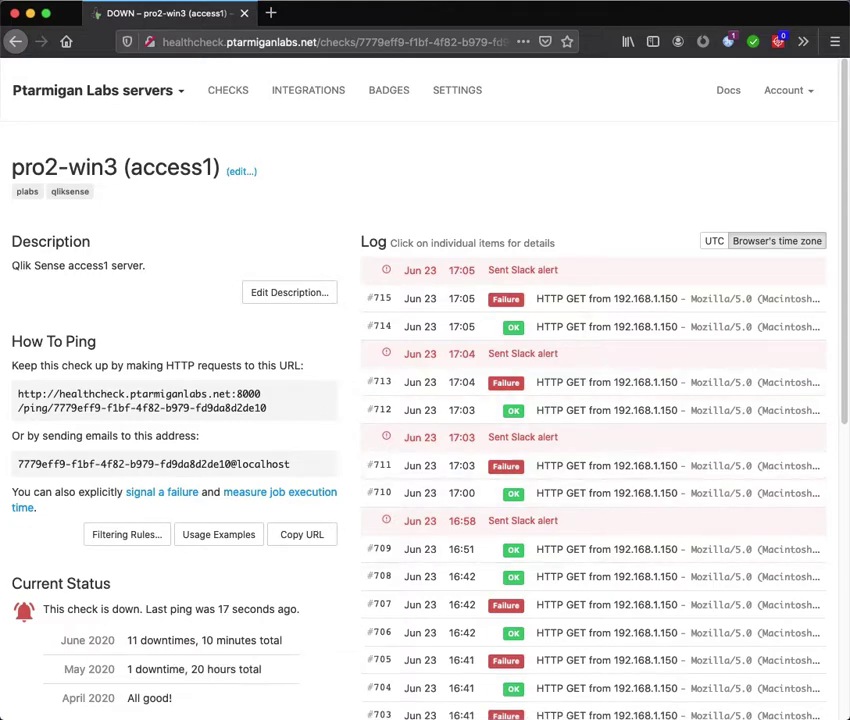
left_click_drag(136, 609, 302, 609)
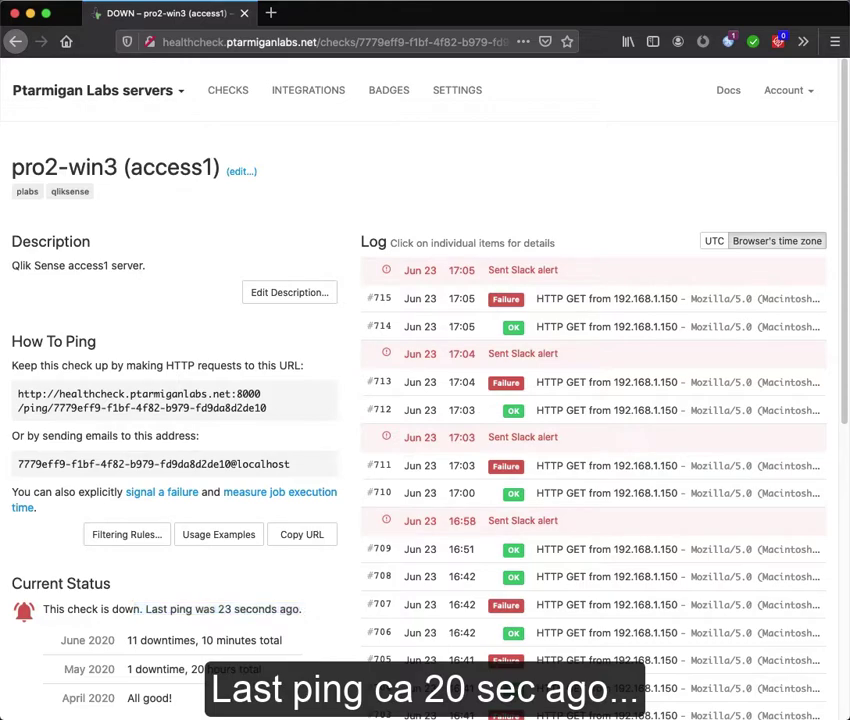
scroll(425, 400, "down", 1)
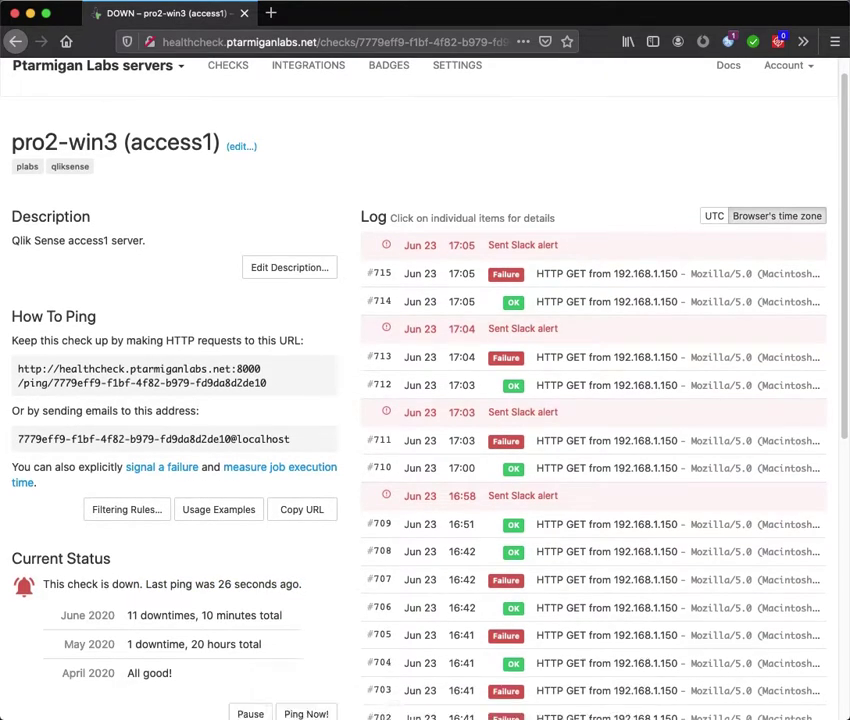
scroll(425, 400, "down", 4)
scroll(425, 400, "down", 6)
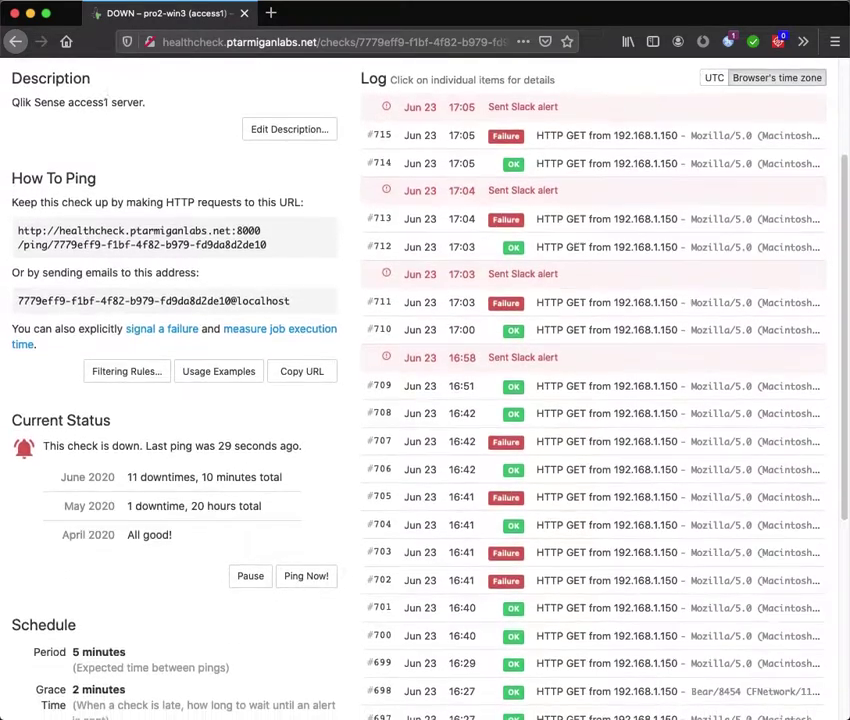
scroll(425, 400, "down", 4)
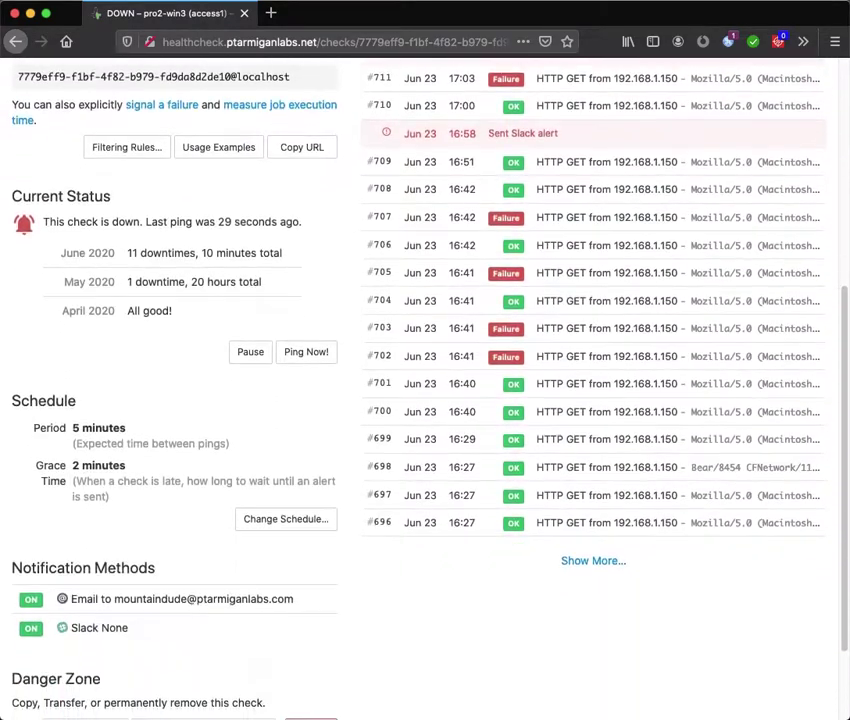
scroll(425, 400, "down", 2)
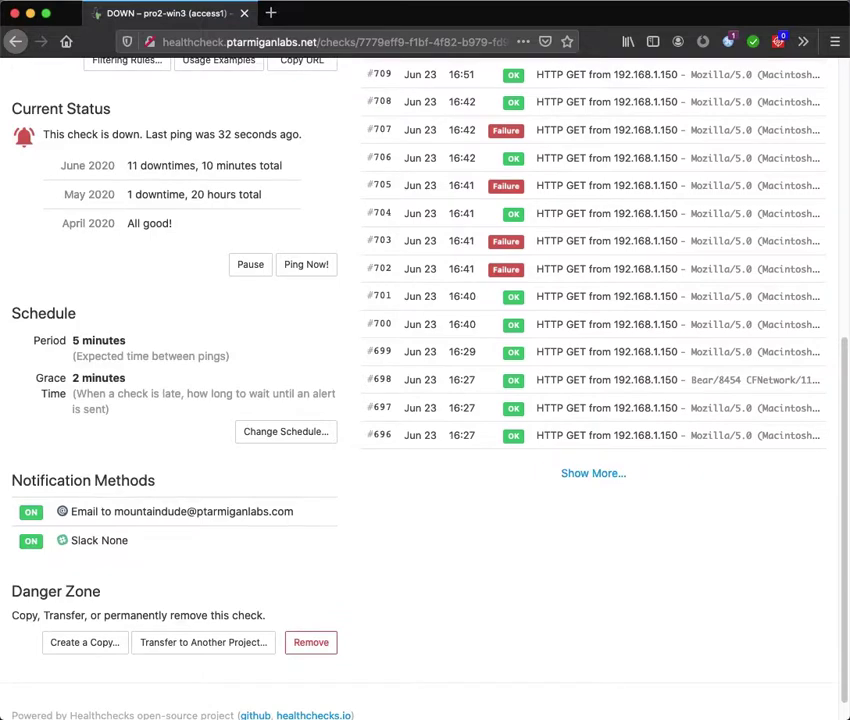
left_click_drag(11, 480, 155, 480)
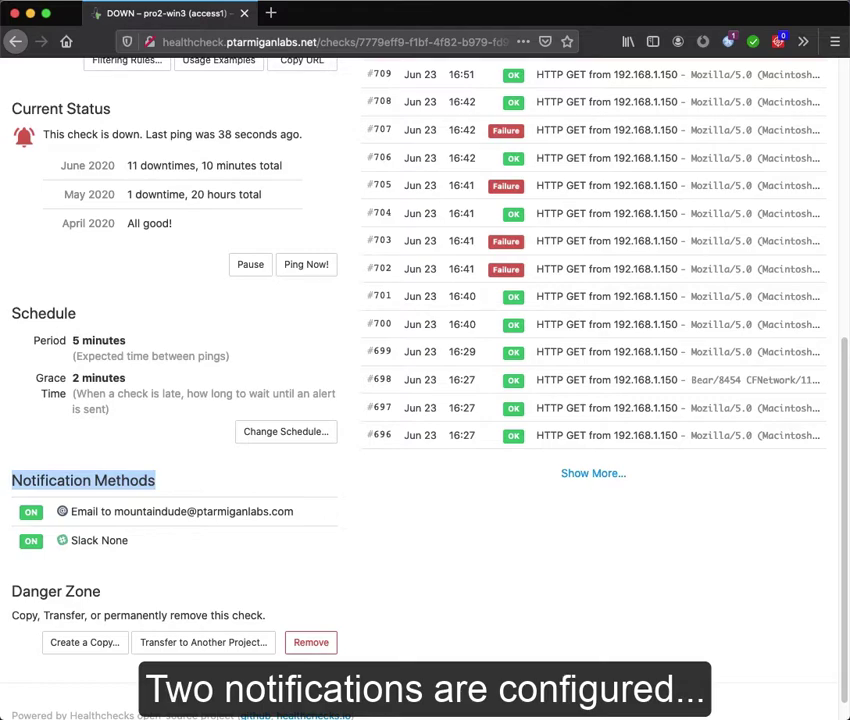
scroll(425, 400, "up", 10)
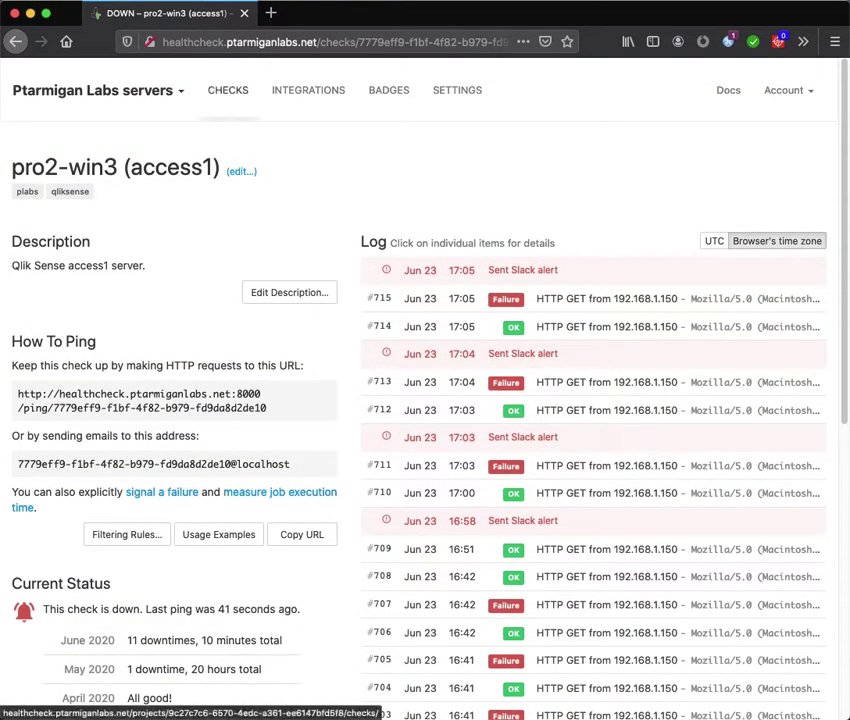
- Examine the project's status badges, including the qliksense badge's SVG URL, and reload the page to refresh their status
left_click(389, 90)
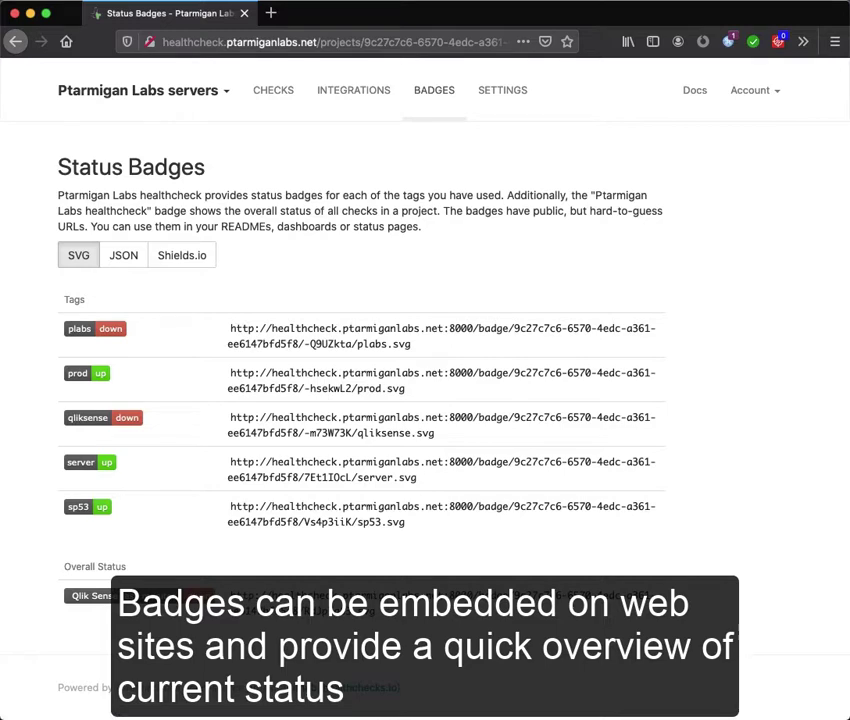
left_click_drag(434, 433, 229, 417)
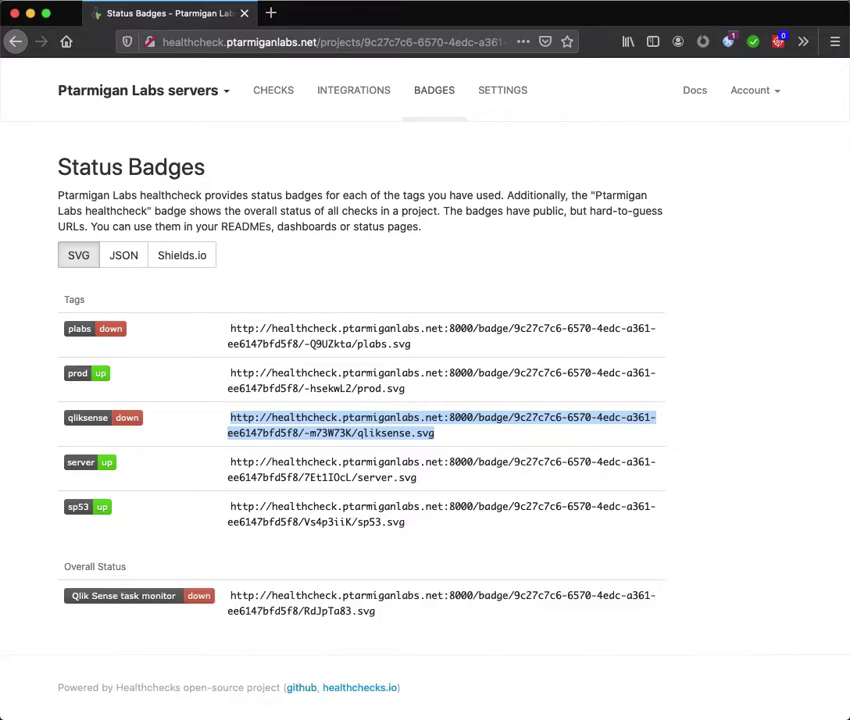
key("super+Tab")
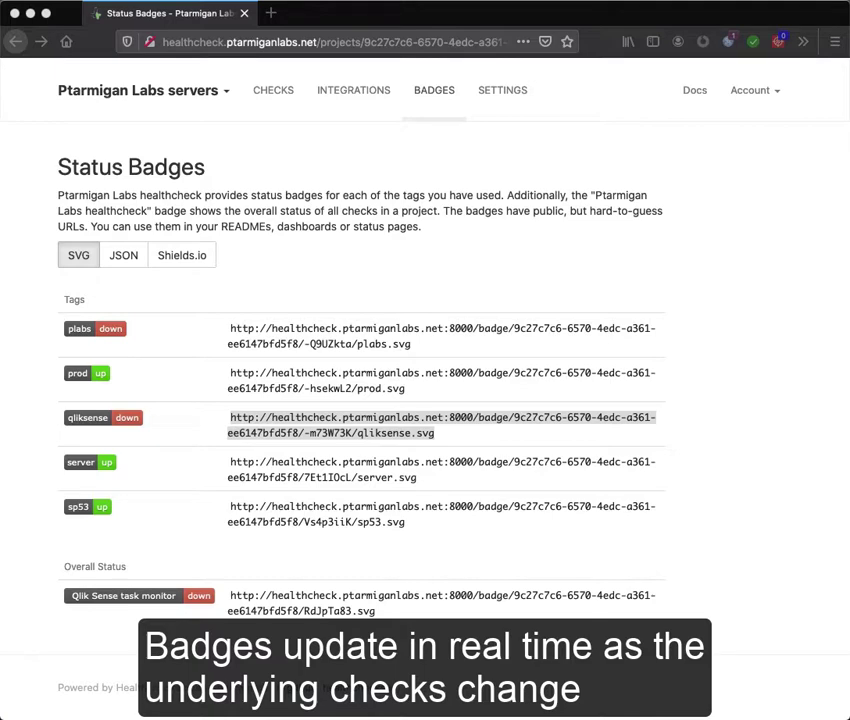
key("super+r")
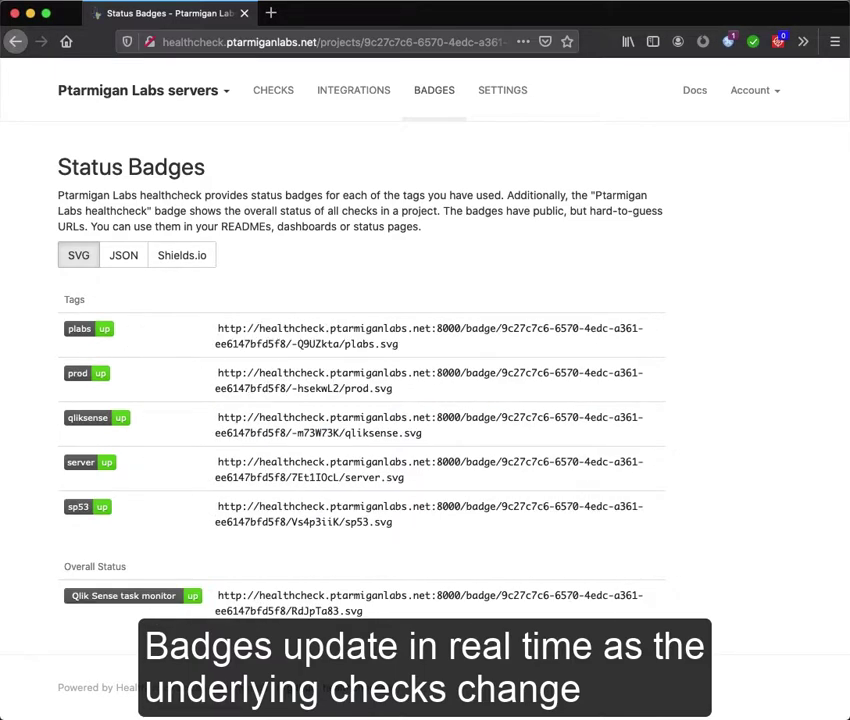
- Filter the checks by the qliksense tag and switch the schedule of pro2-win3 (access1) to the cron expression 0 * * * 1-5
left_click(273, 90)
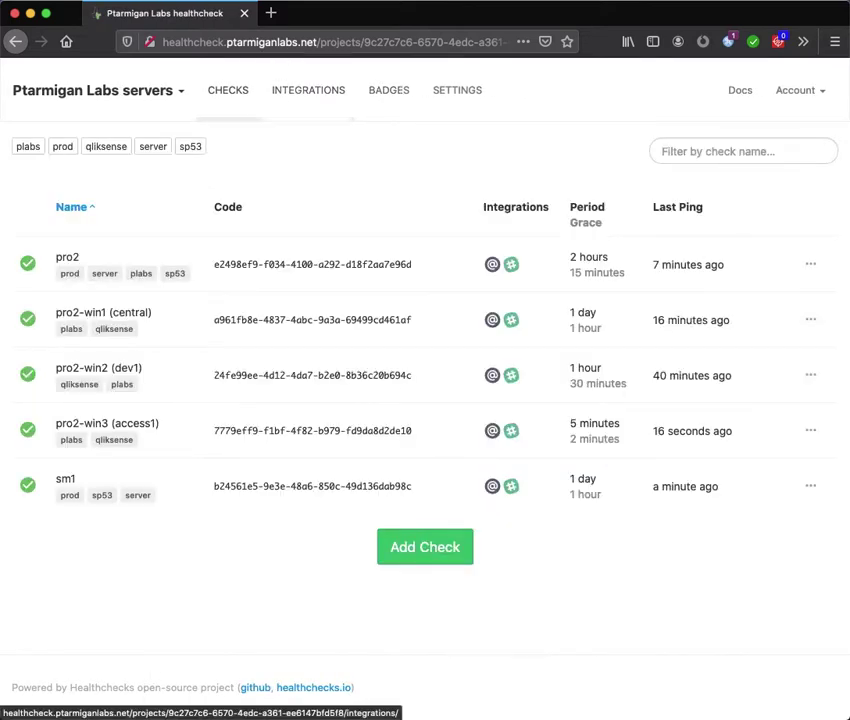
left_click(106, 146)
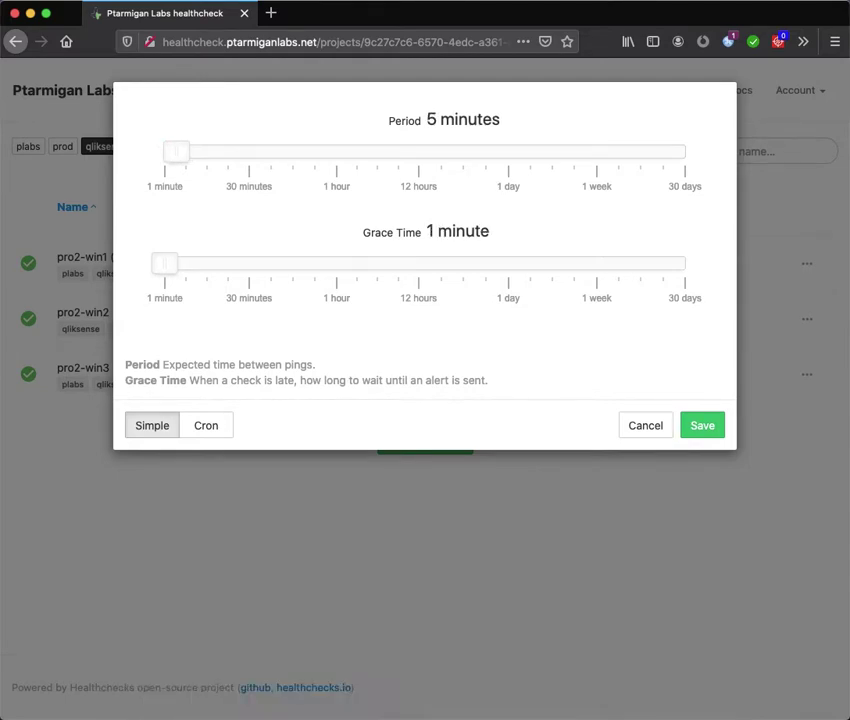
left_click(206, 425)
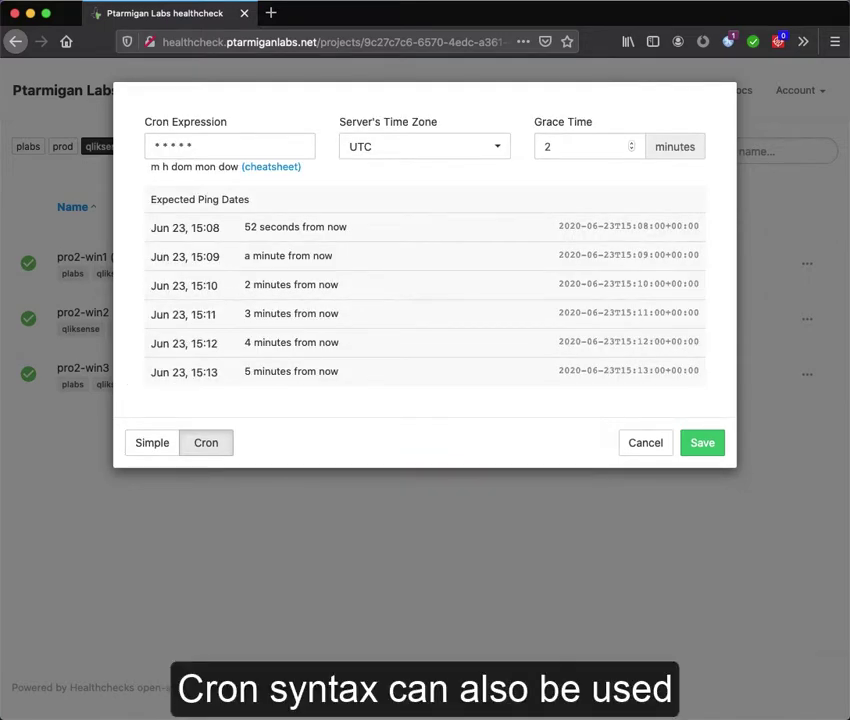
left_click(191, 146)
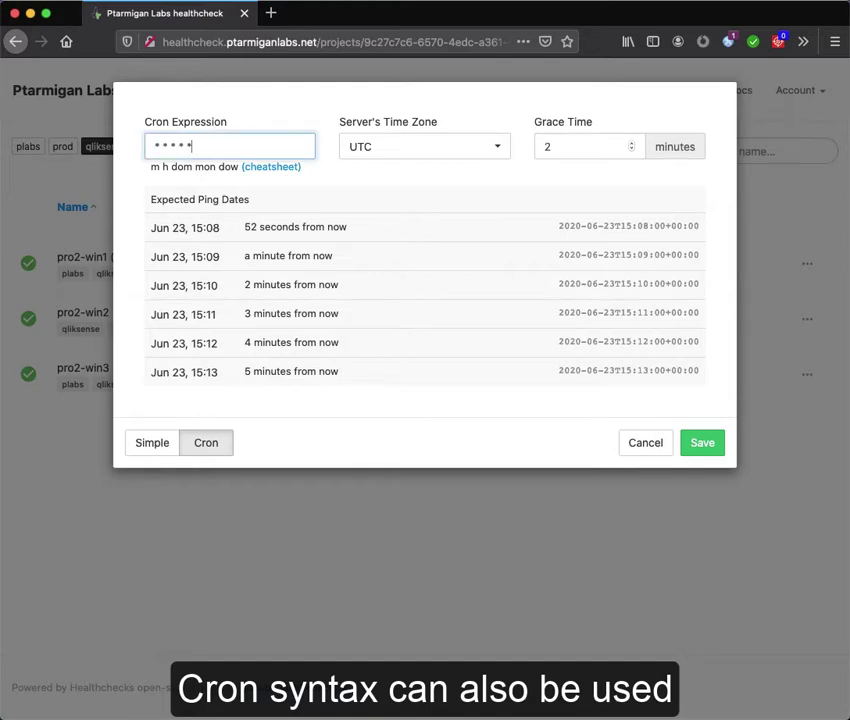
key("BackSpace")
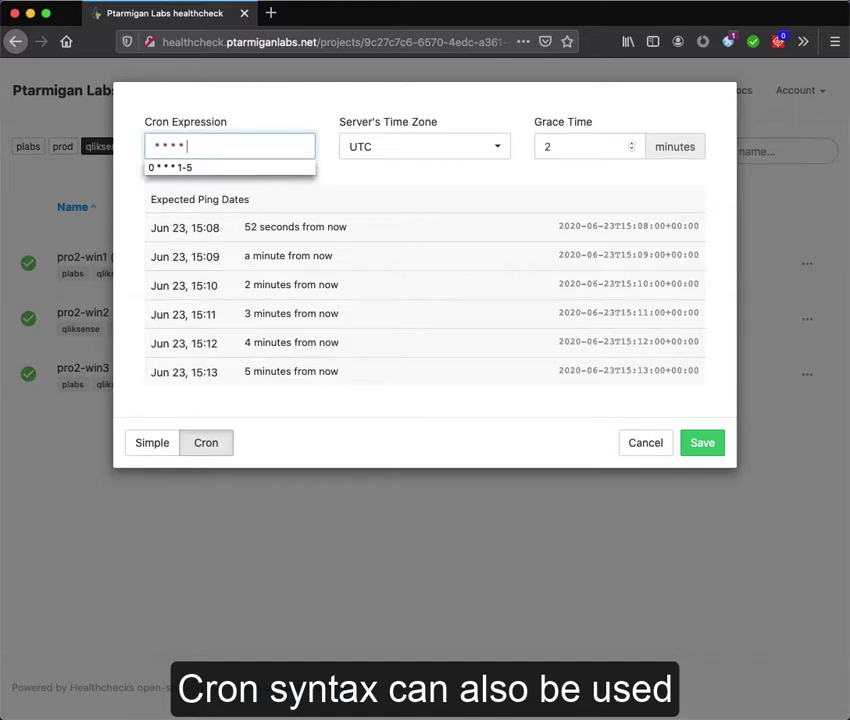
type("1")
key("Down")
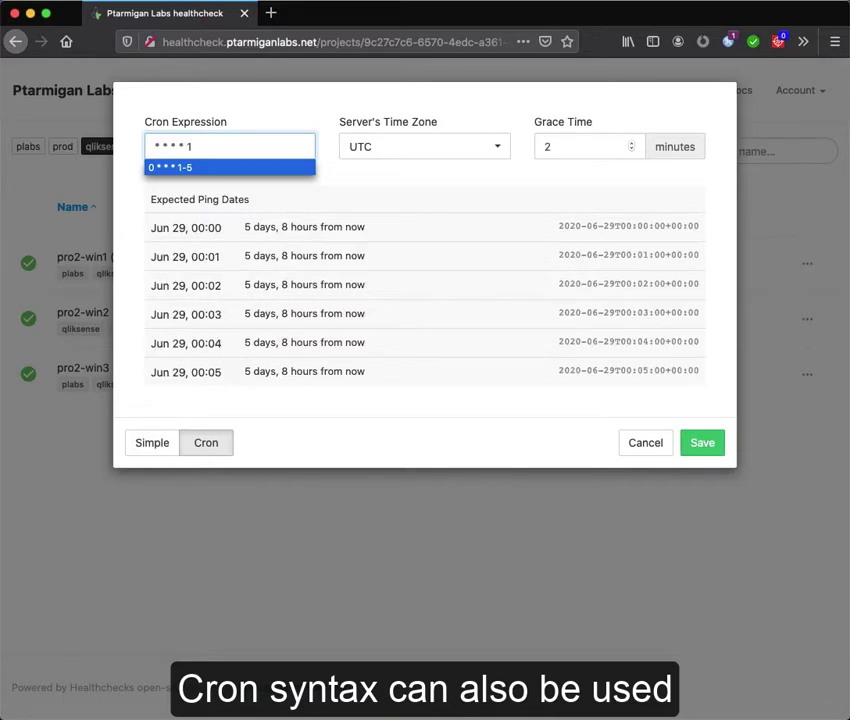
key("Return")
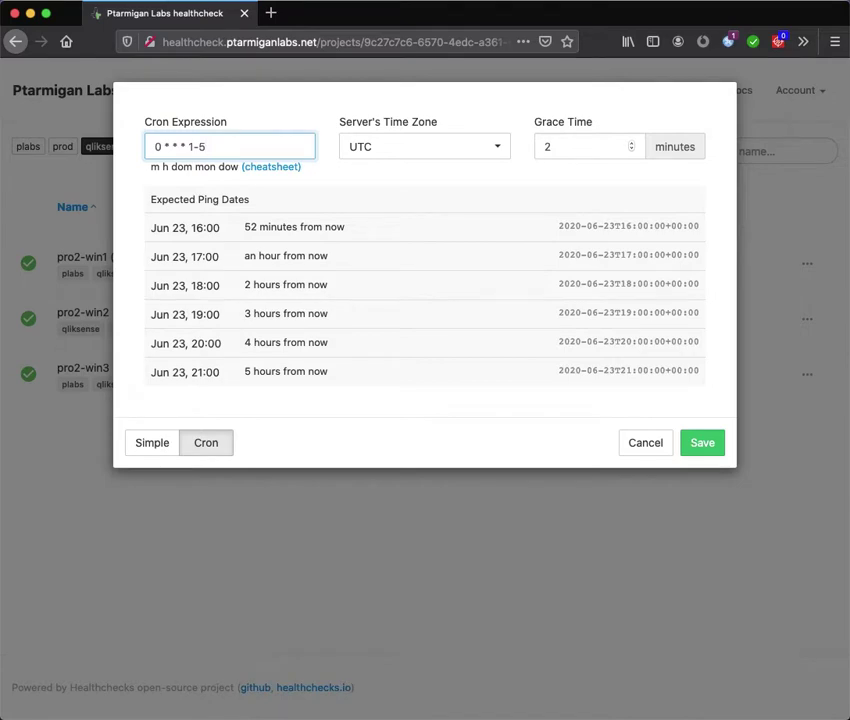
- Change the cron expression's hour to 18 so it reads 0 18 * * 1-5, and save the schedule
left_click(166, 146)
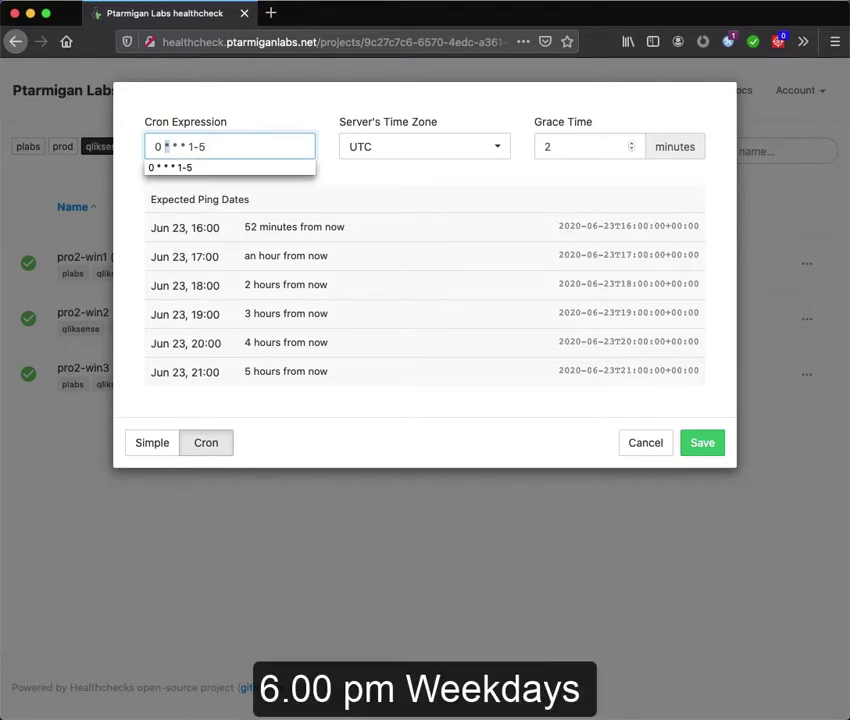
key("Delete")
type("18")
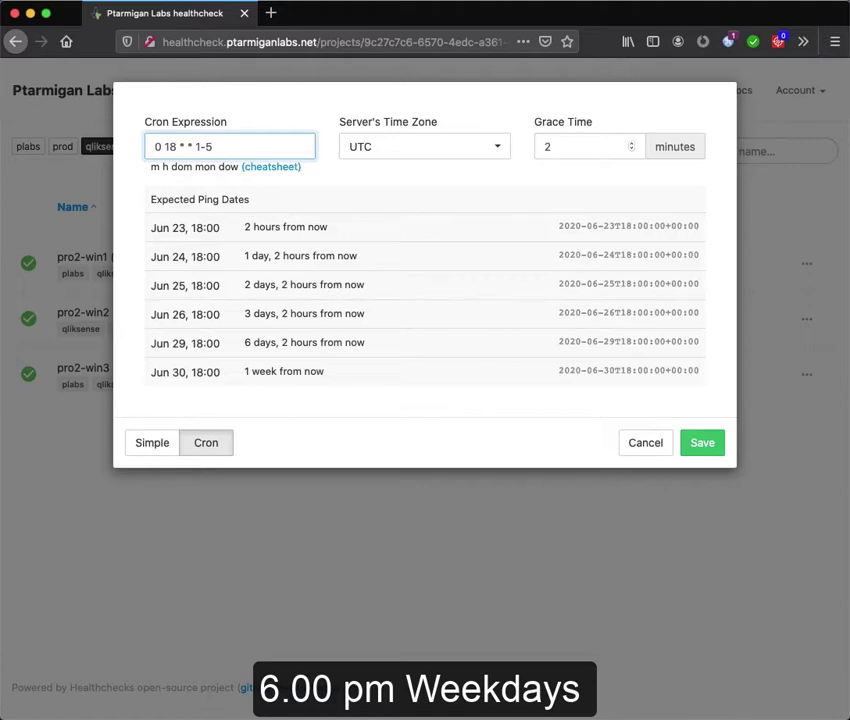
left_click(702, 442)
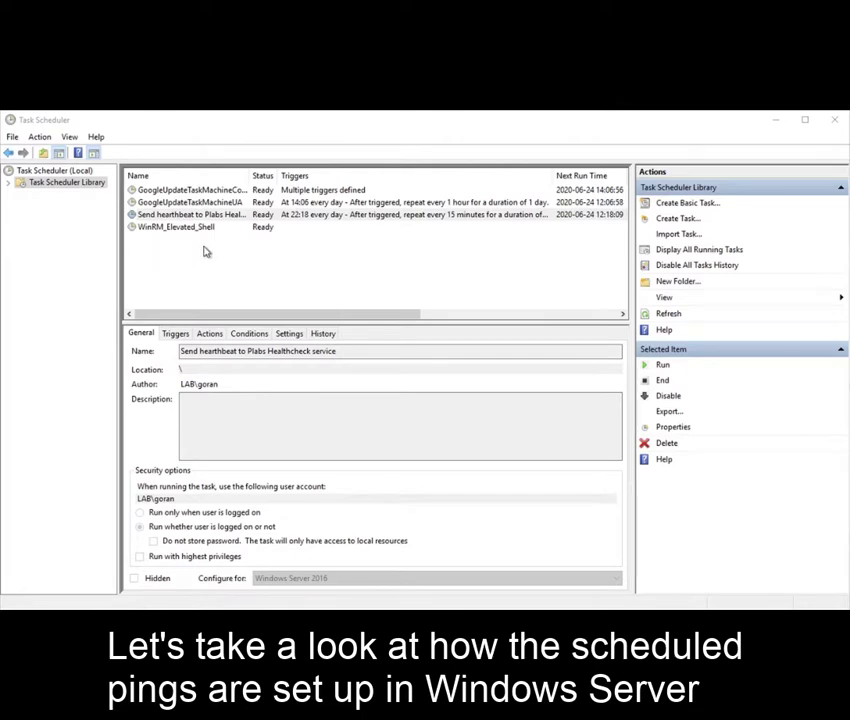
- In Task Scheduler, widen the task name column and open the properties of the "Send hearthbeat to Plabs Healthcheck service" task
left_click(212, 256)
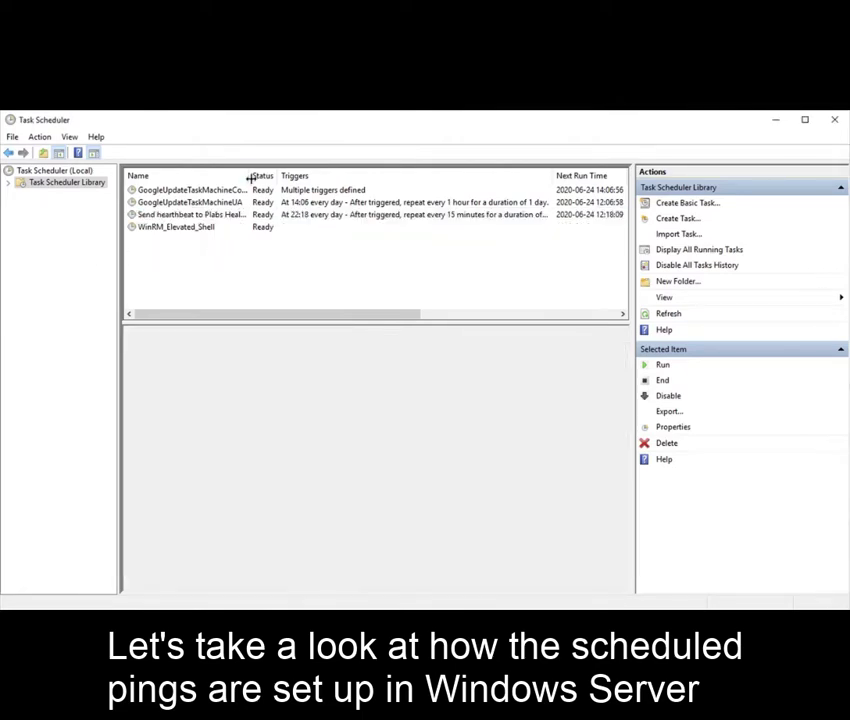
left_click_drag(249, 176, 280, 176)
left_click(240, 216)
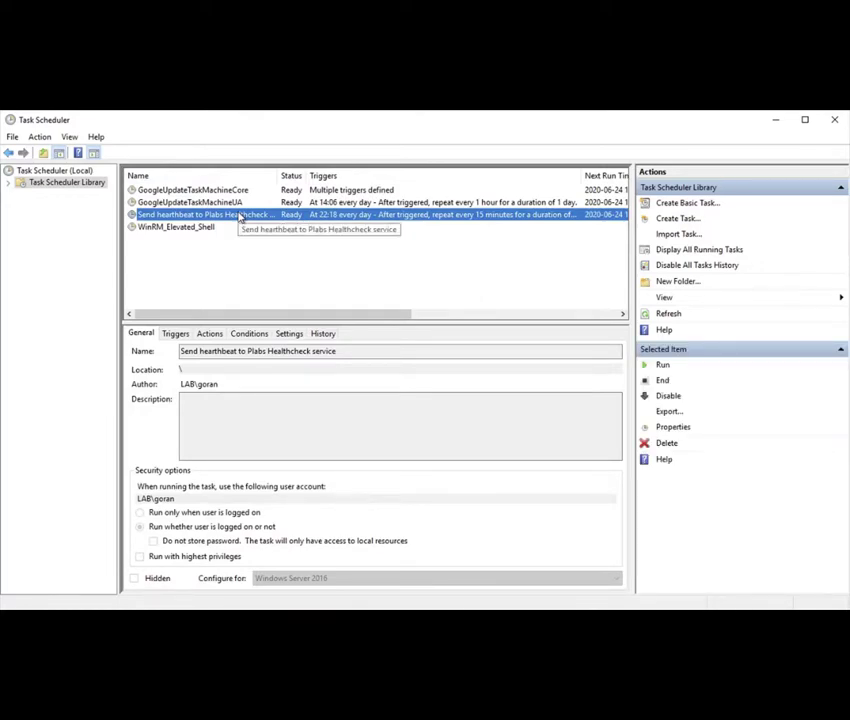
double_click(240, 216)
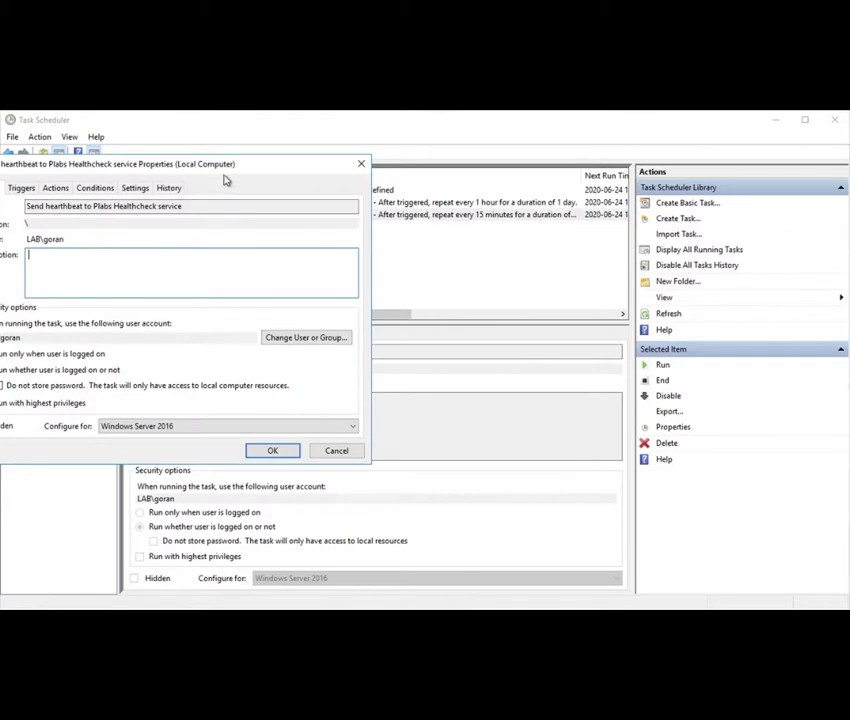
left_click_drag(233, 165, 310, 168)
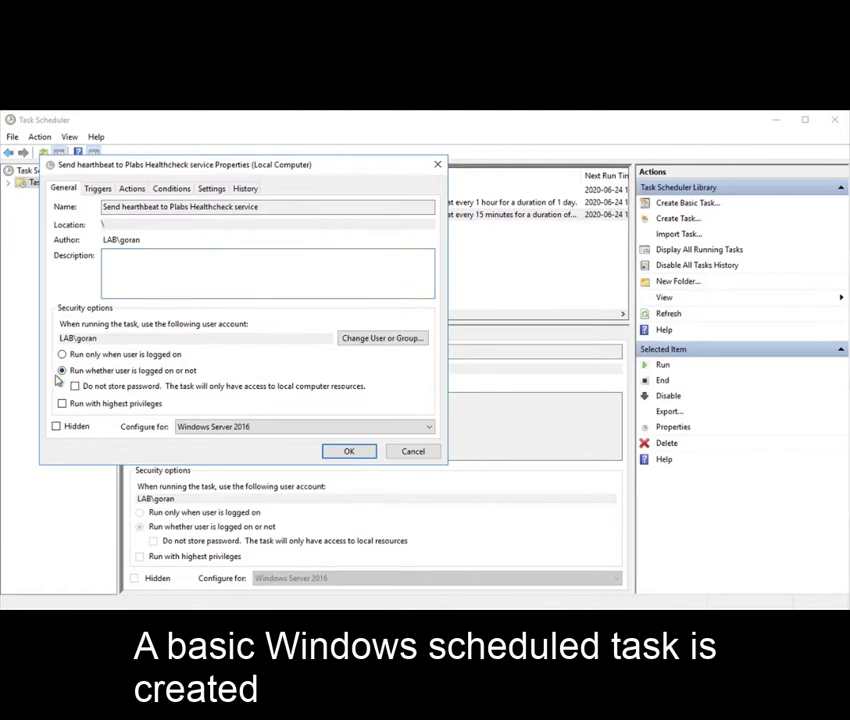
- Edit the heartbeat task's daily trigger to repeat every 15 minutes and accept the trigger settings
left_click(100, 190)
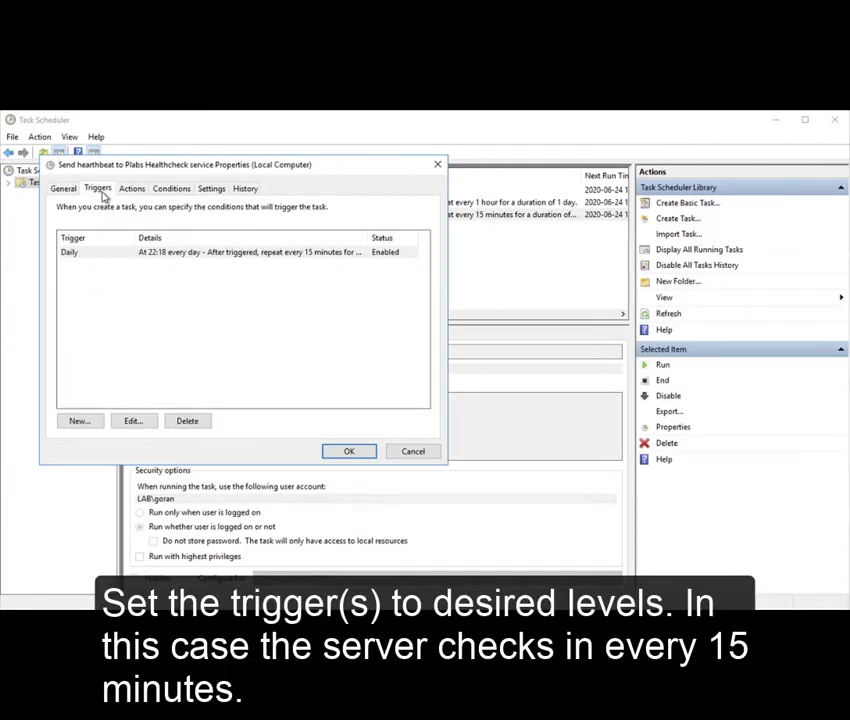
left_click(166, 257)
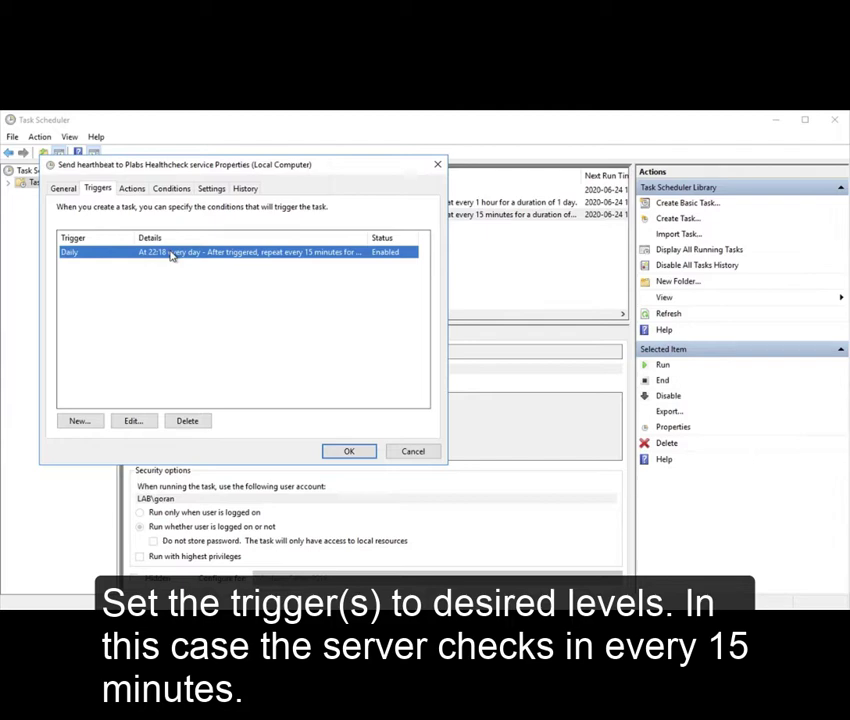
double_click(172, 254)
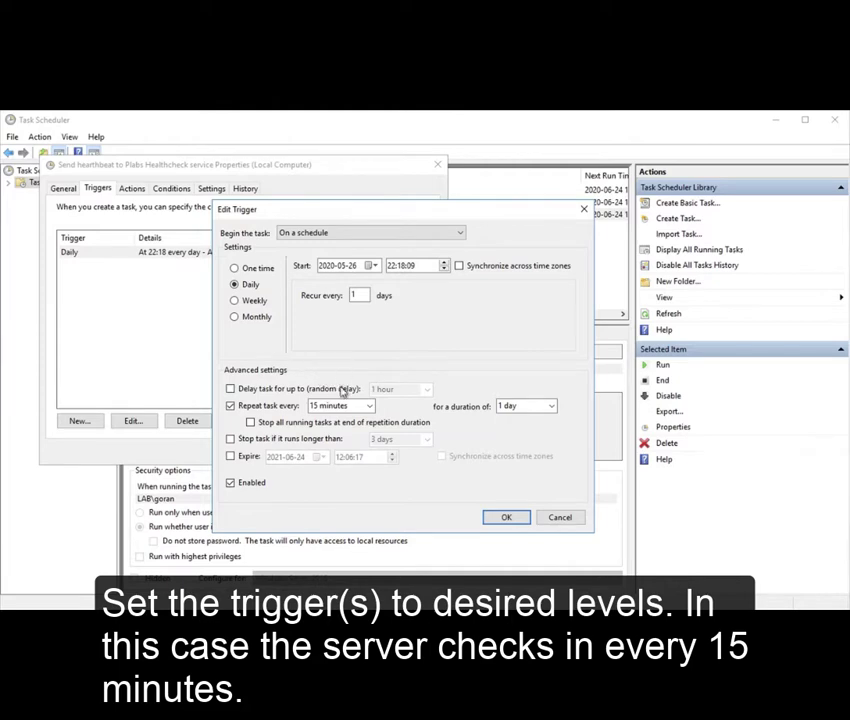
left_click(341, 405)
left_click(370, 406)
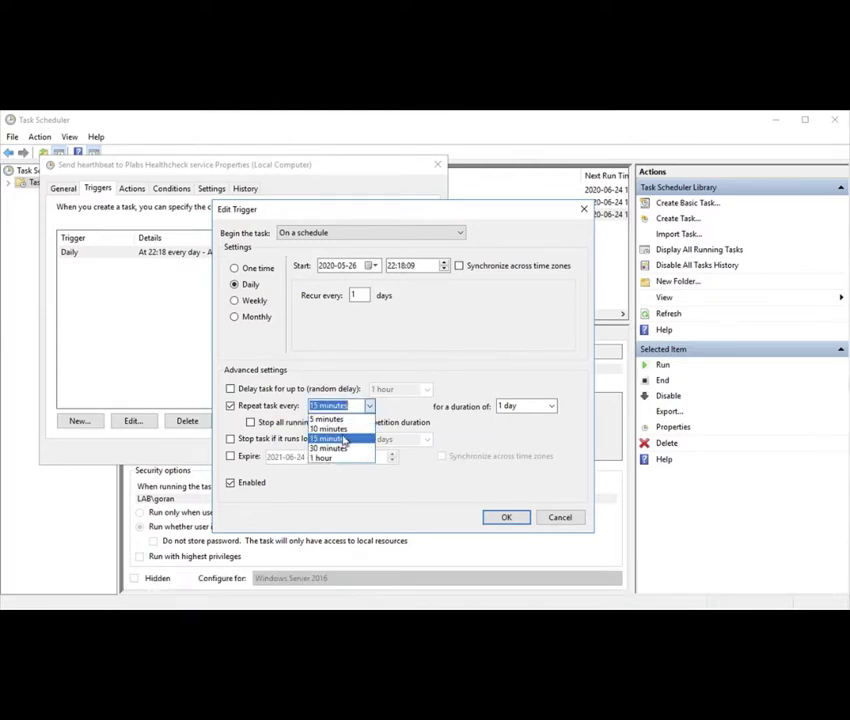
left_click(343, 440)
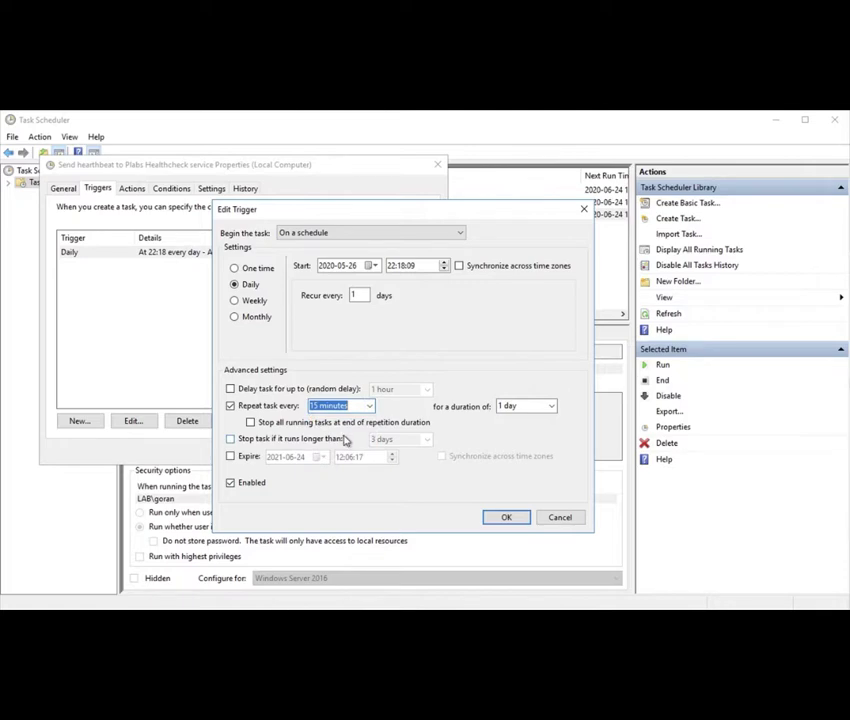
left_click(507, 518)
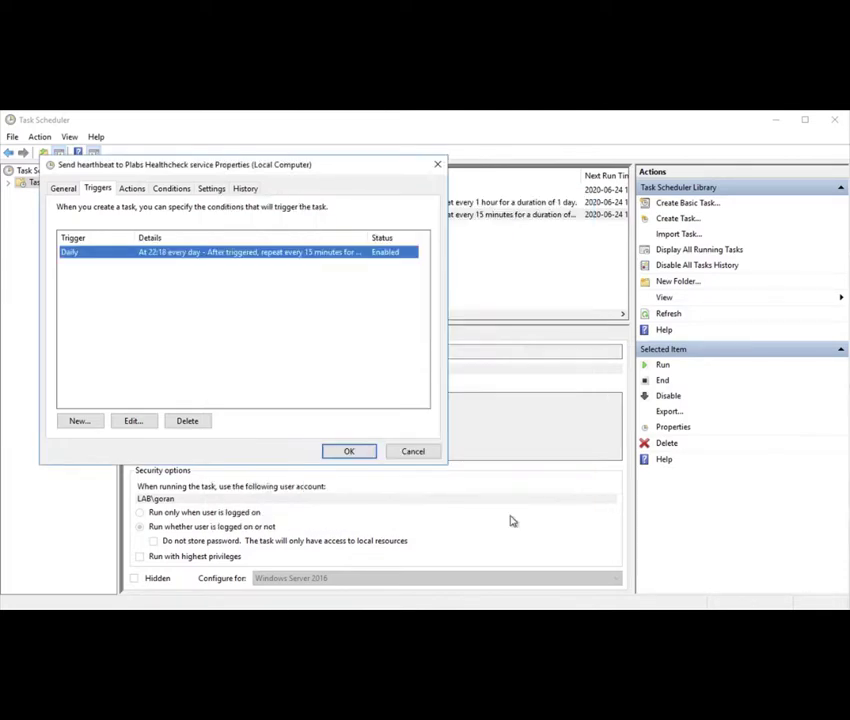
- Open the heartbeat task's "Start a program" action to inspect its program path and arguments
left_click(133, 189)
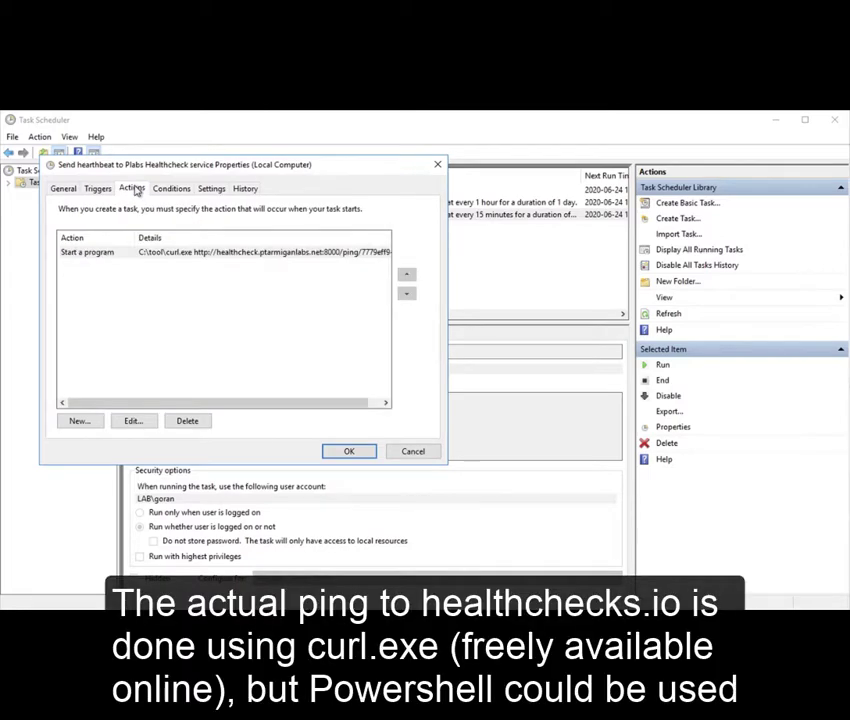
left_click(138, 252)
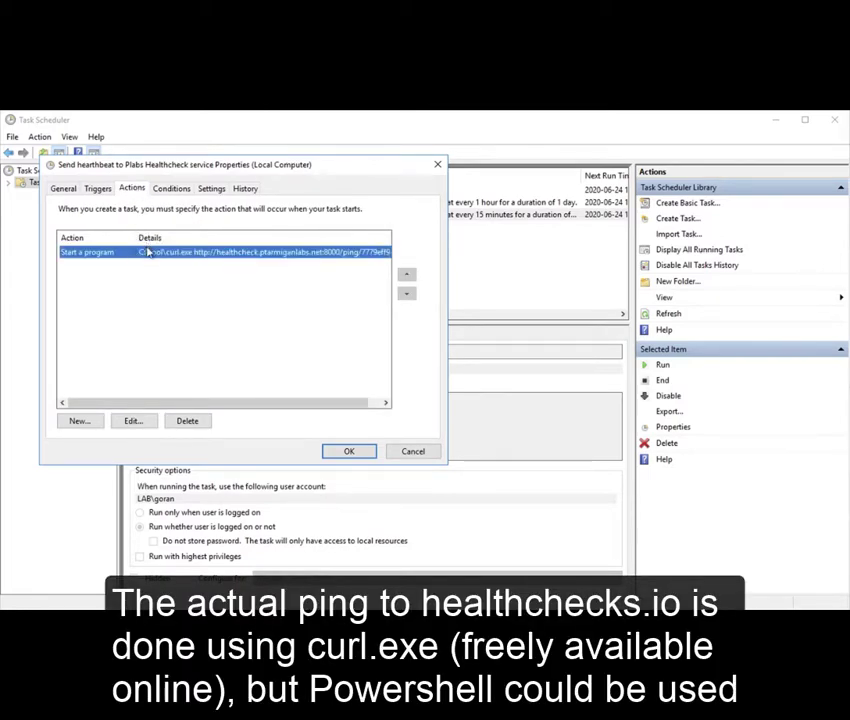
double_click(147, 251)
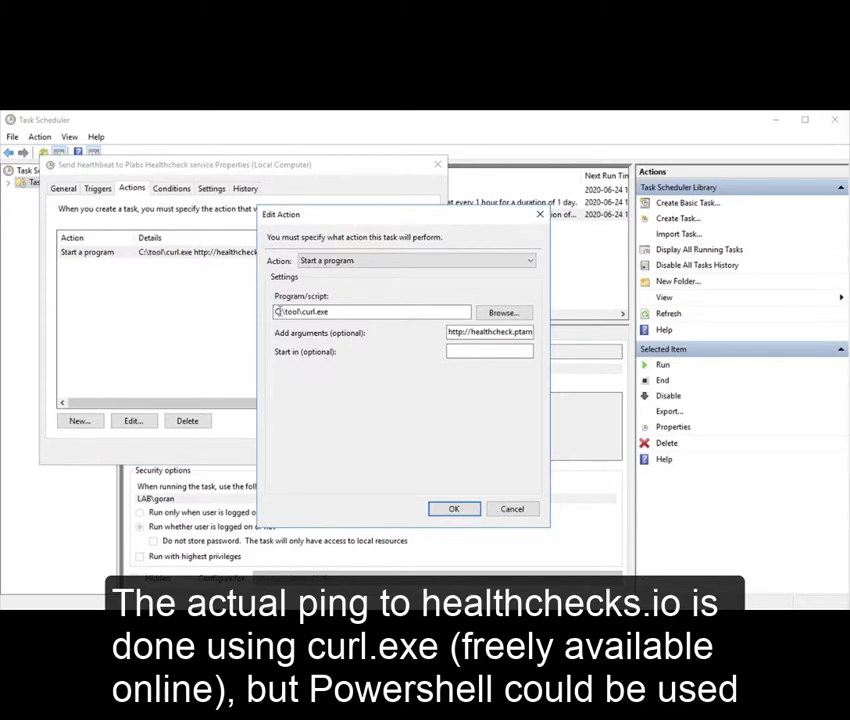
- Examine the action's program path and the ping URL passed as its argument, and accept the action settings
left_click(329, 313)
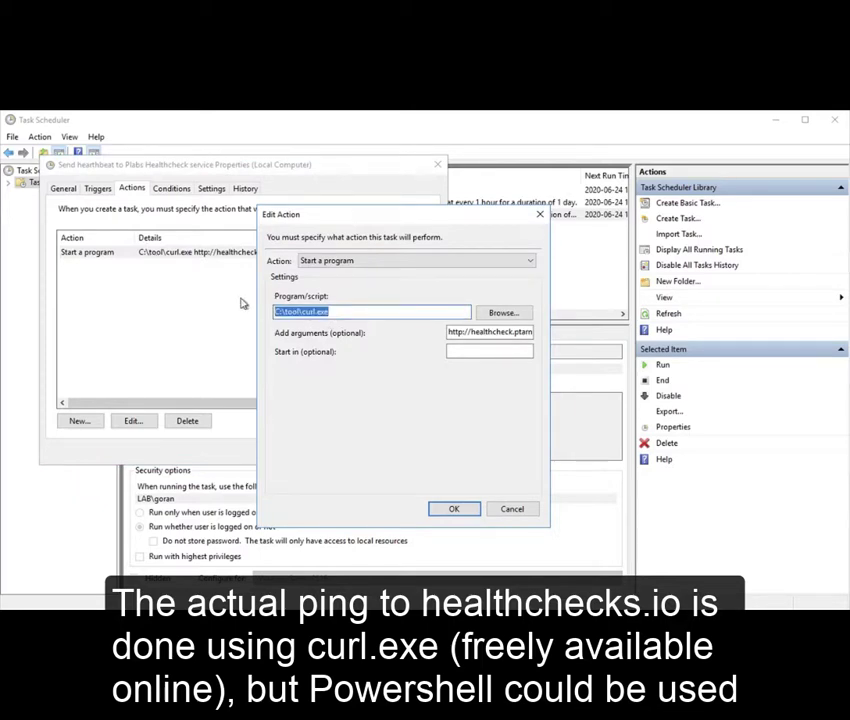
left_click(451, 336)
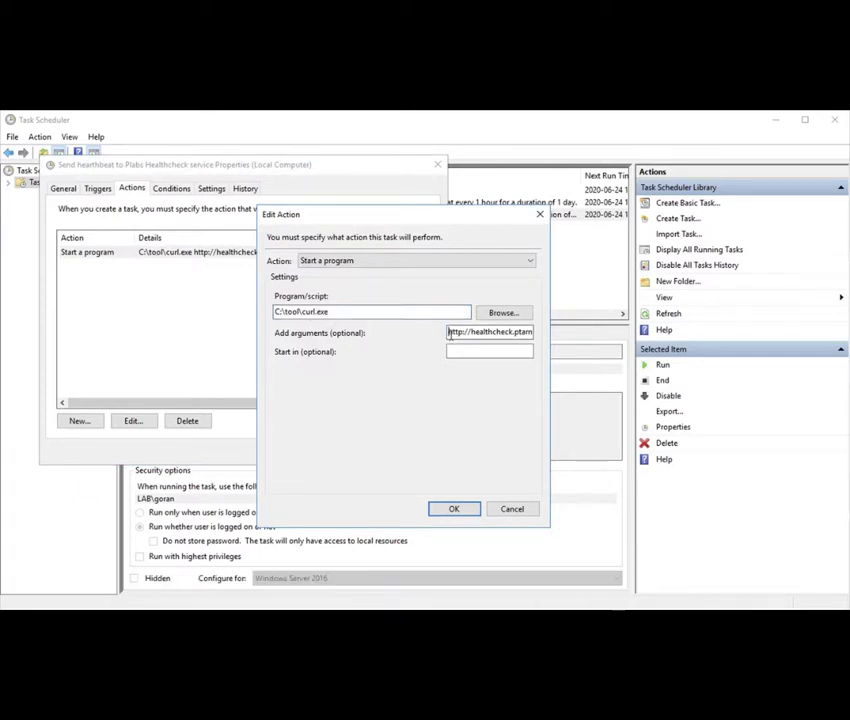
left_click_drag(451, 336, 542, 333)
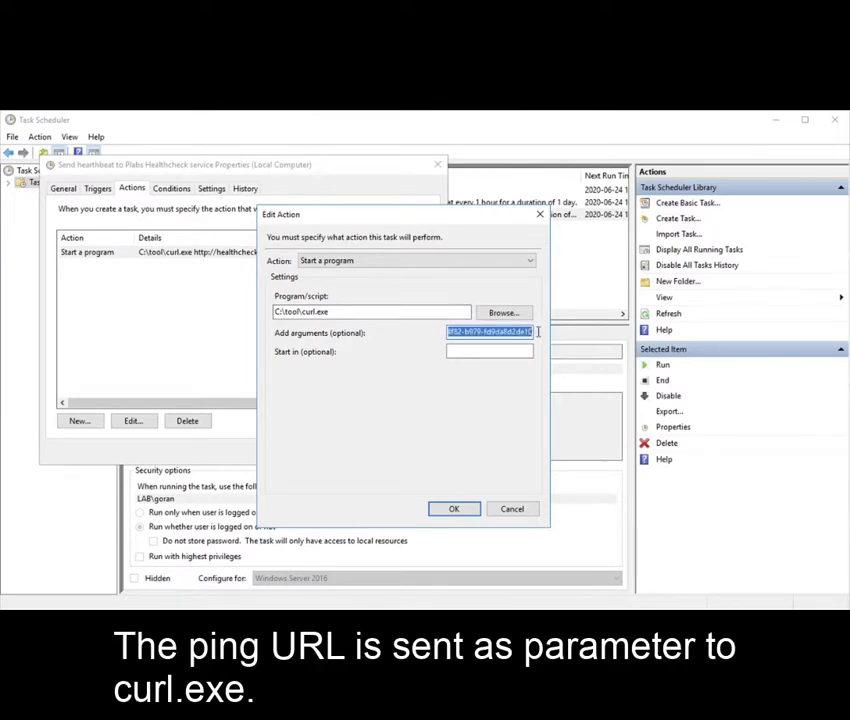
left_click(530, 332)
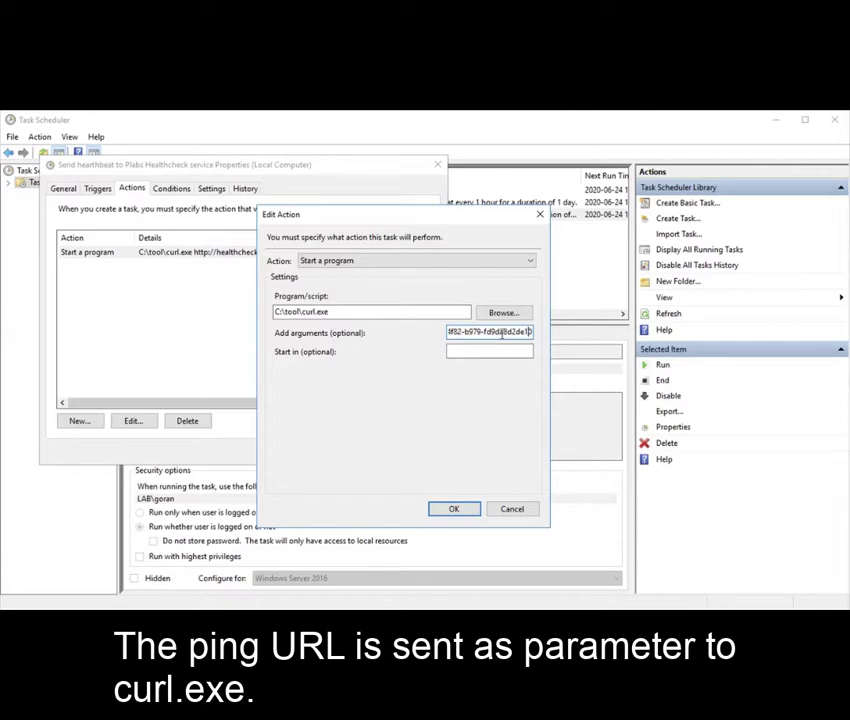
left_click(453, 509)
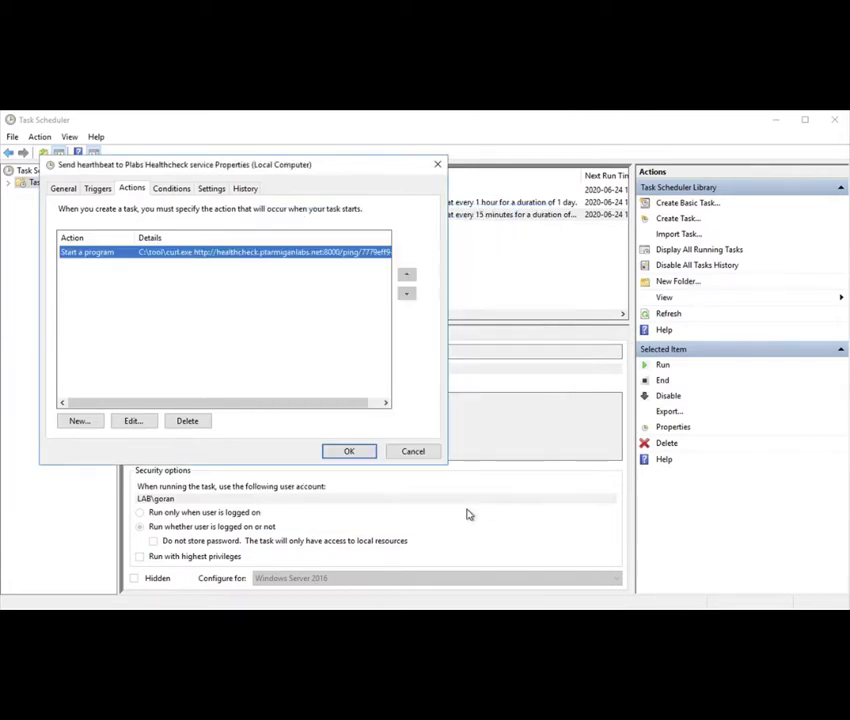
- Review the heartbeat task's conditions, additional settings and run history
left_click(172, 189)
left_click(210, 190)
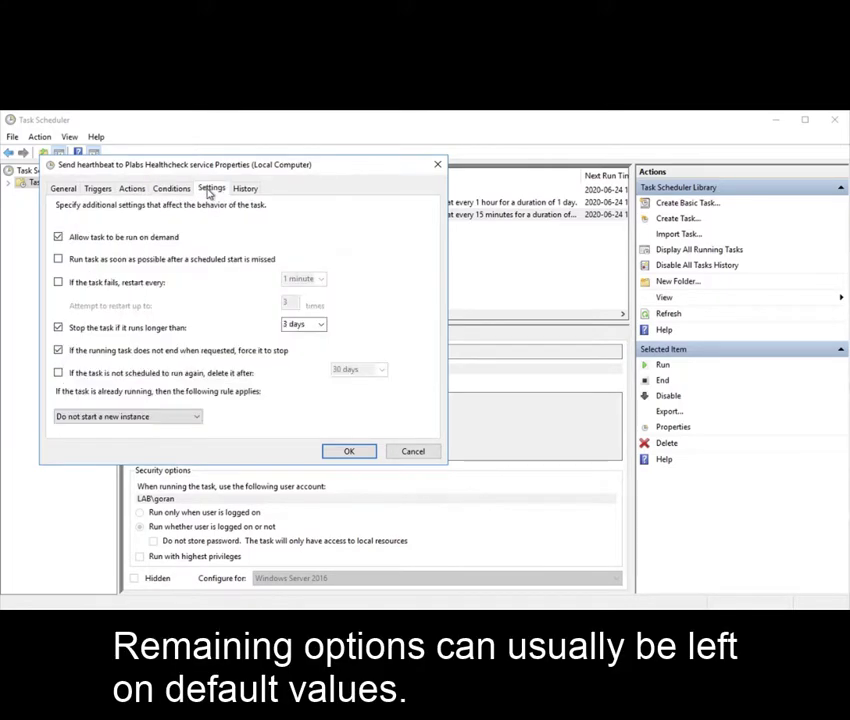
left_click(247, 190)
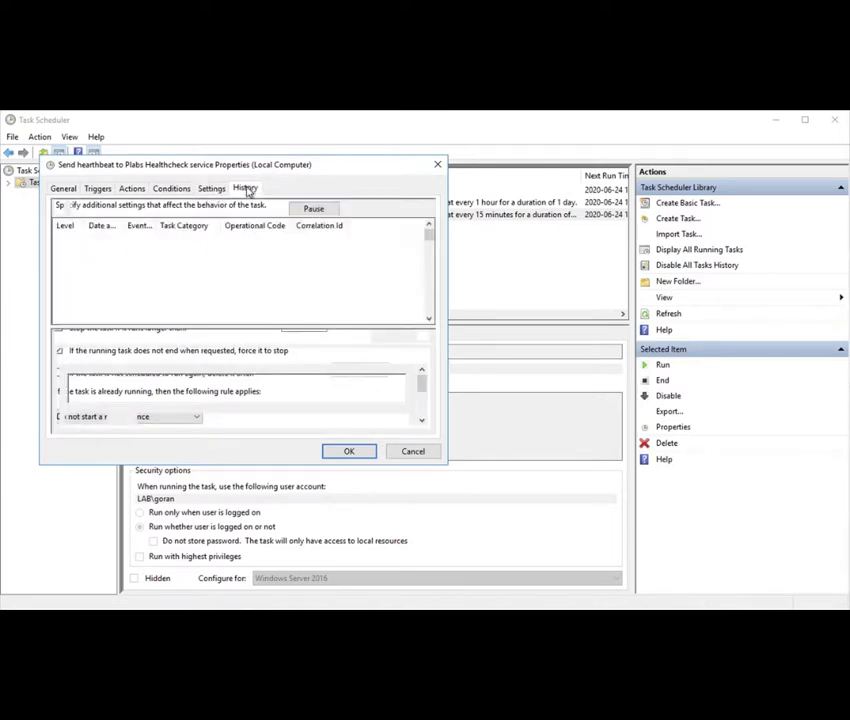